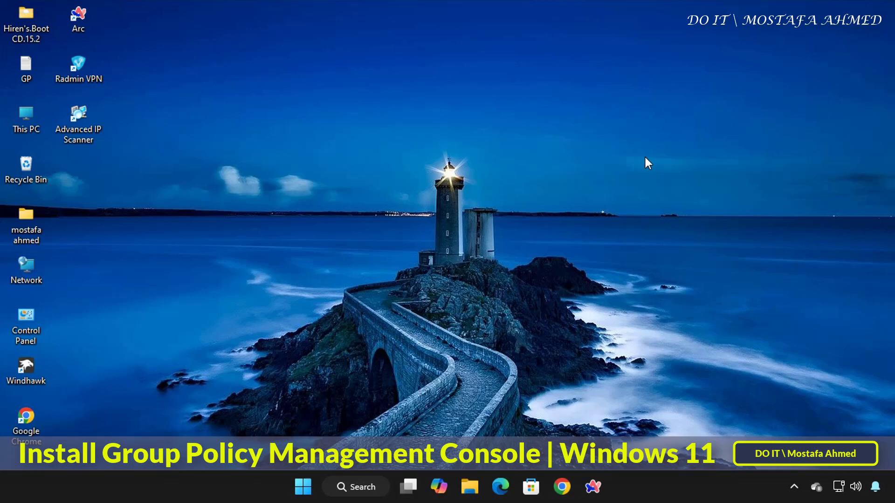
Step: Launch an administrator Terminal from the Start shortcuts and approve the UAC prompt
{"action": "right_click", "coordinate": [303, 487]}
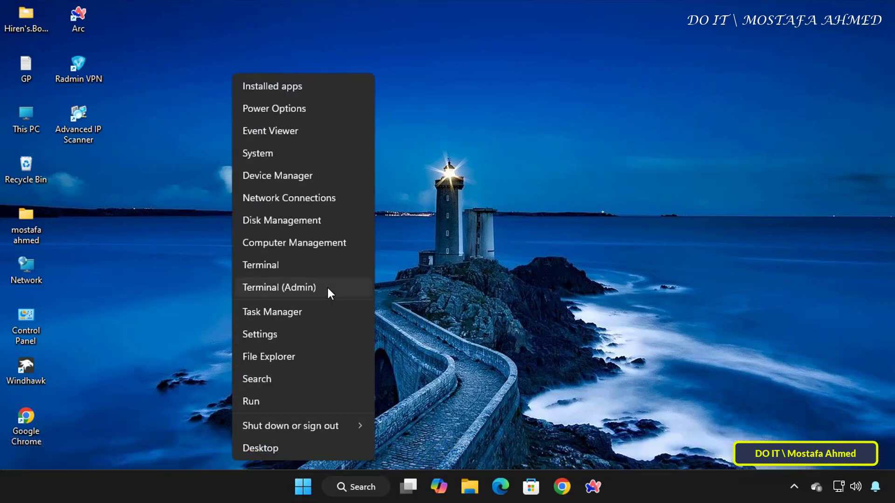
{"action": "left_click", "coordinate": [326, 292]}
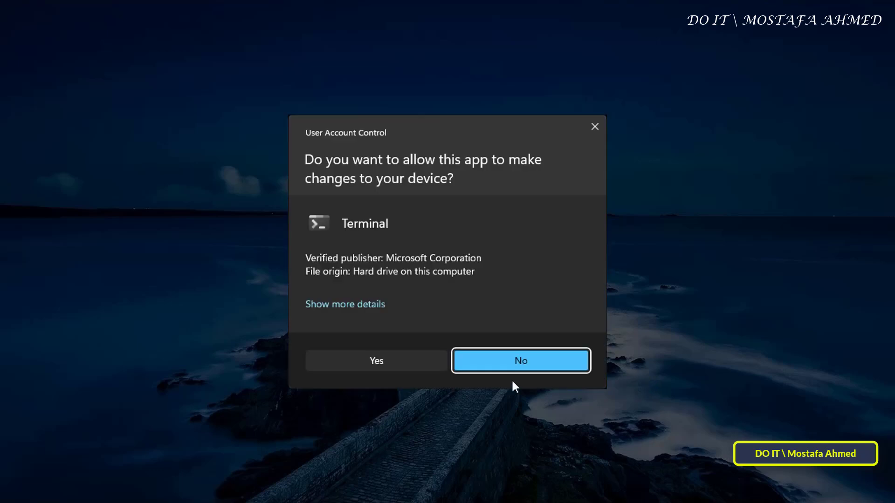
{"action": "left_click", "coordinate": [426, 367]}
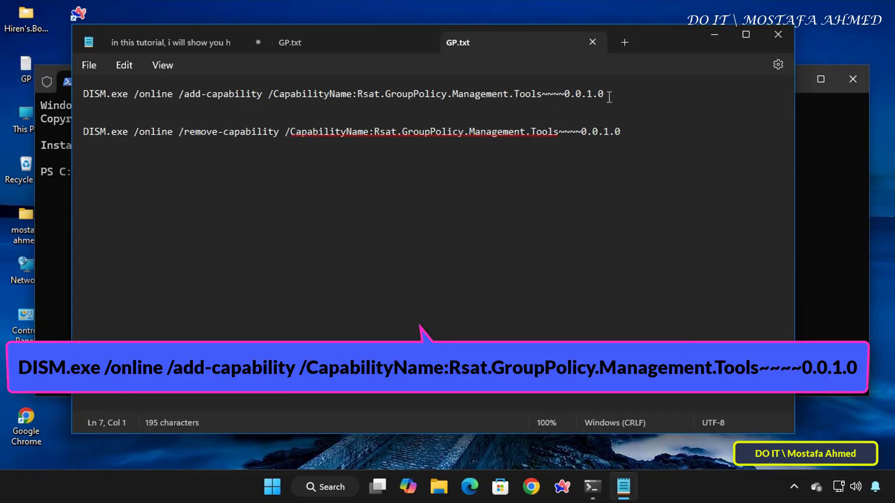
Step: Copy the DISM add-capability line for Group Policy Management Tools from GP.txt and paste it at the prompt
{"action": "mouse_move", "coordinate": [606, 98]}
{"action": "left_mouse_down"}
{"action": "mouse_move", "coordinate": [372, 105]}
{"action": "mouse_move", "coordinate": [80, 98]}
{"action": "left_mouse_up"}
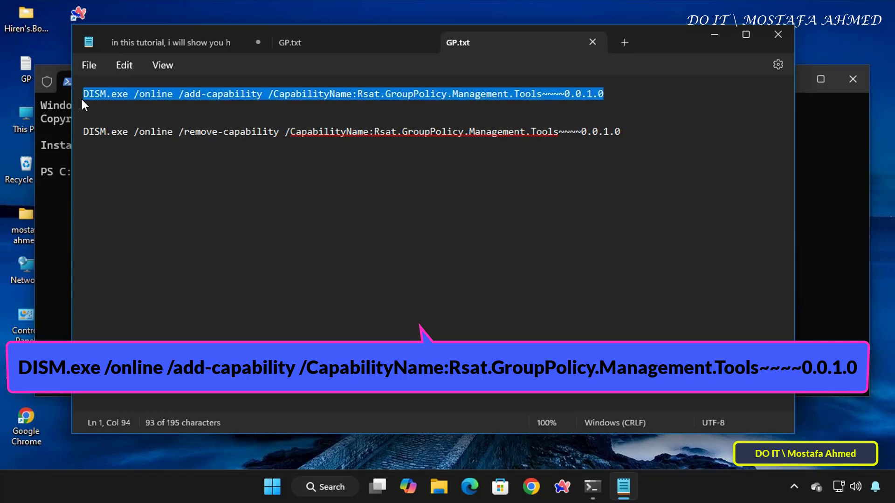
{"action": "right_click", "coordinate": [265, 94]}
{"action": "left_click", "coordinate": [301, 169]}
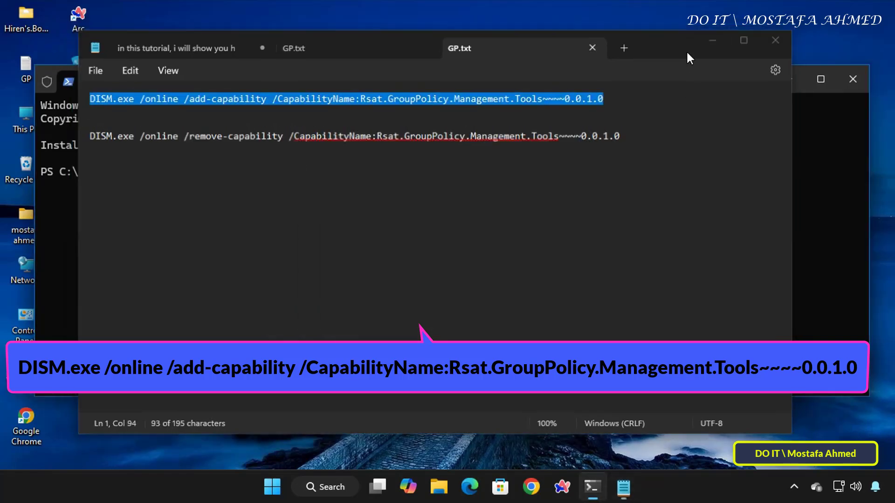
{"action": "left_click", "coordinate": [711, 41]}
{"action": "right_click", "coordinate": [174, 180]}
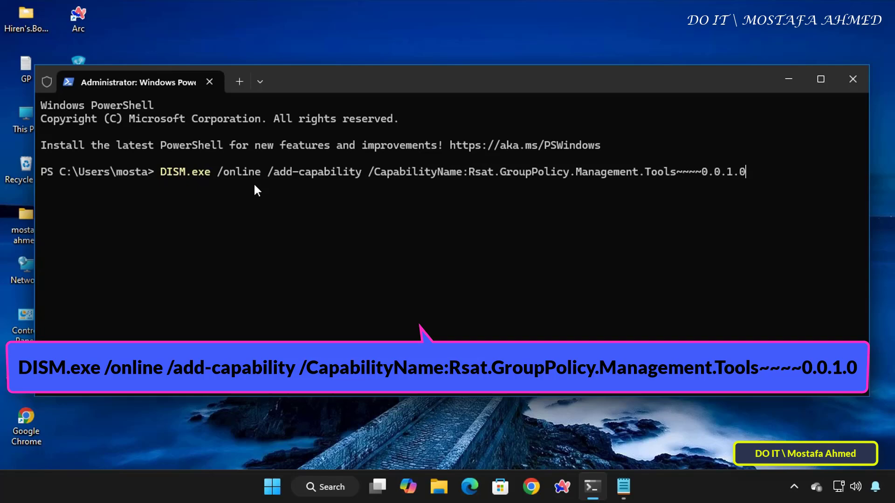
Step: Run the DISM add-capability command to completion, then minimize the terminal to the desktop
{"action": "key", "text": "Return"}
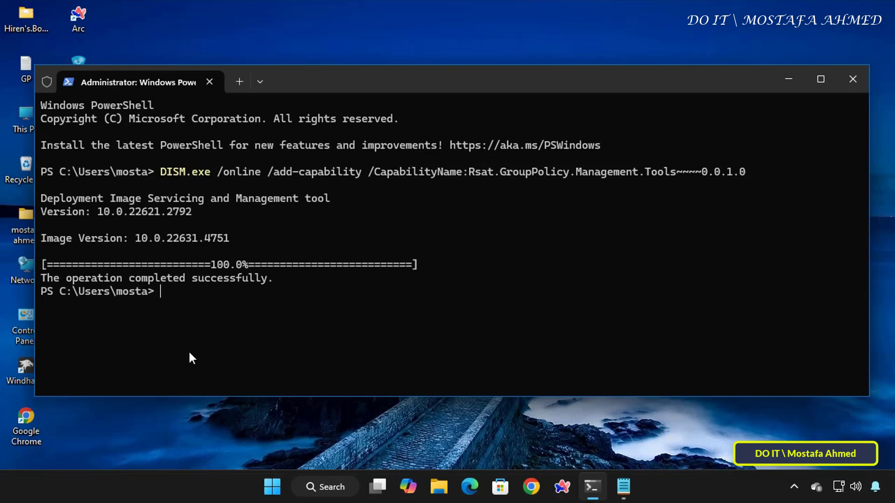
{"action": "left_click", "coordinate": [788, 79]}
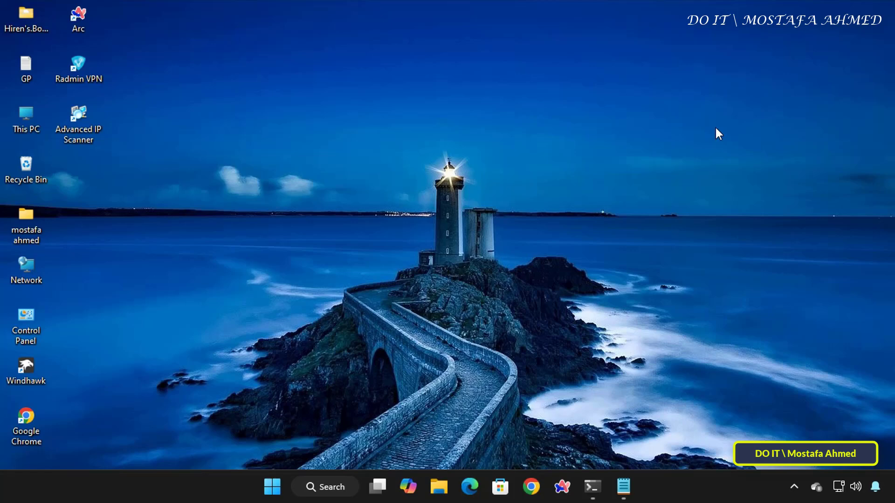
{"action": "key", "text": "super+r"}
{"action": "type", "text": "gp"}
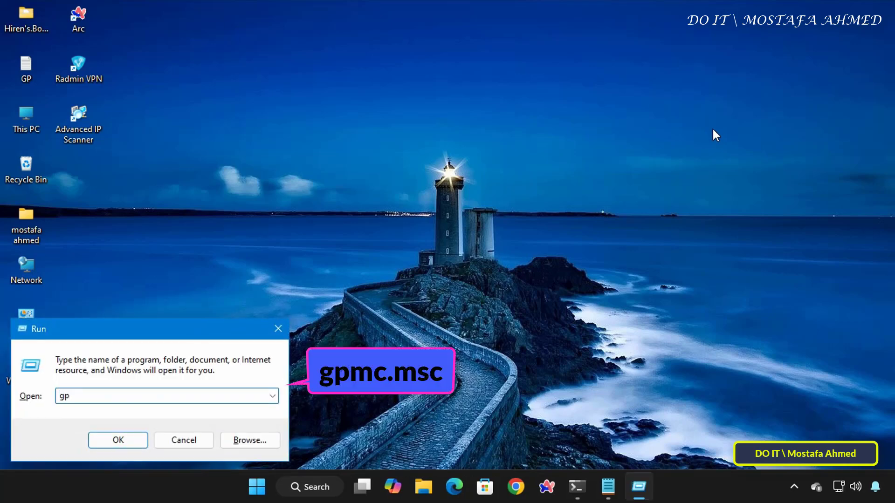
{"action": "type", "text": "mc."}
{"action": "type", "text": "ms"}
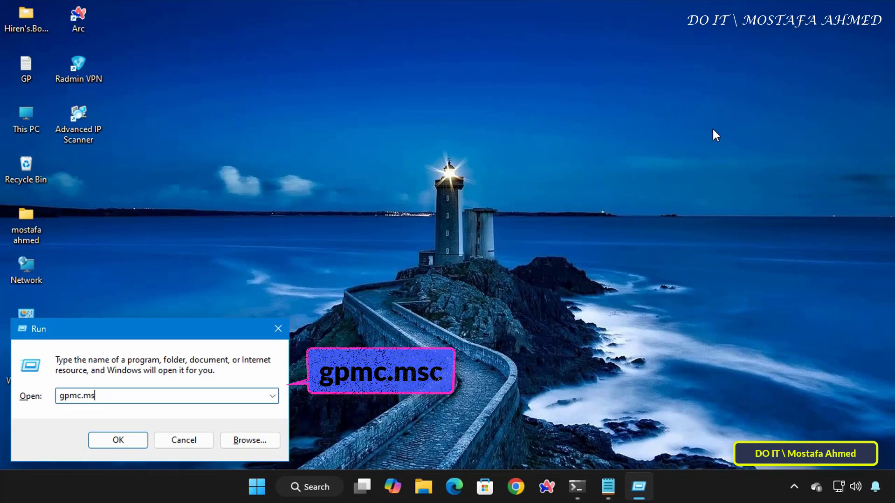
{"action": "type", "text": "c"}
{"action": "key", "text": "Return"}
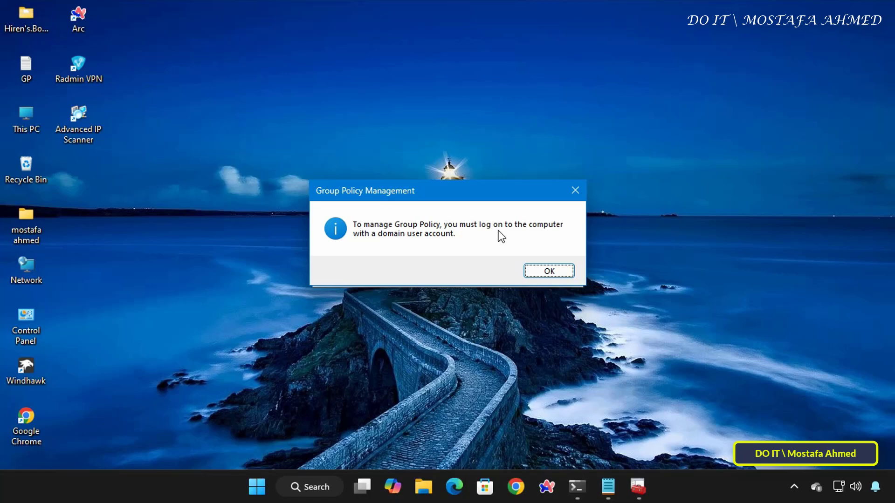
{"action": "left_click", "coordinate": [534, 271]}
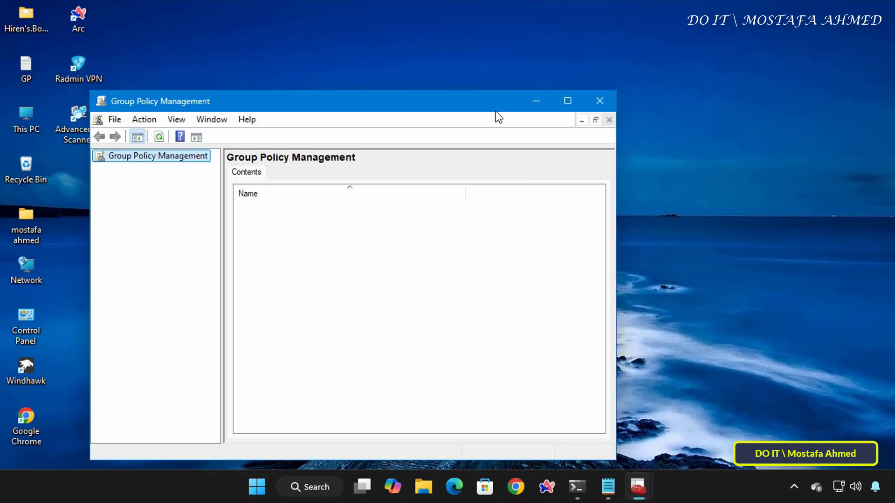
{"action": "left_click_drag", "start_coordinate": [494, 111], "coordinate": [553, 68]}
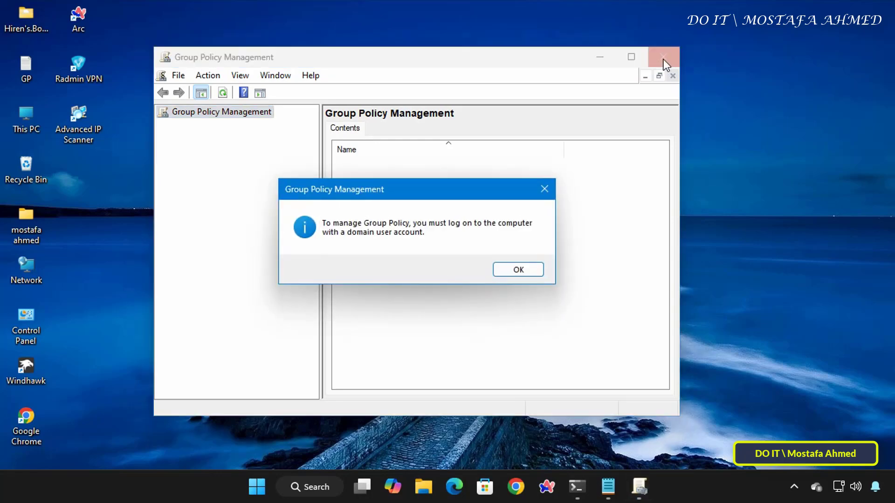
{"action": "left_click", "coordinate": [518, 269]}
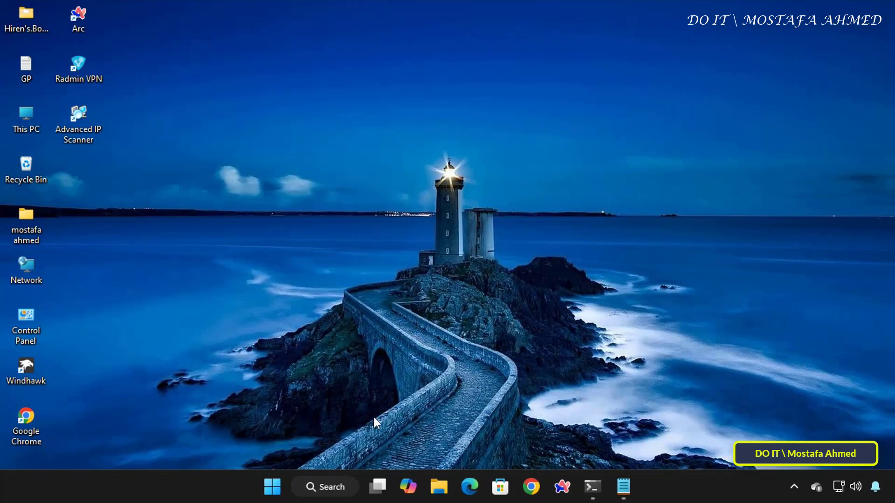
Step: Restore the terminal and copy the DISM remove-capability line from the Notepad notes
{"action": "left_click", "coordinate": [589, 487]}
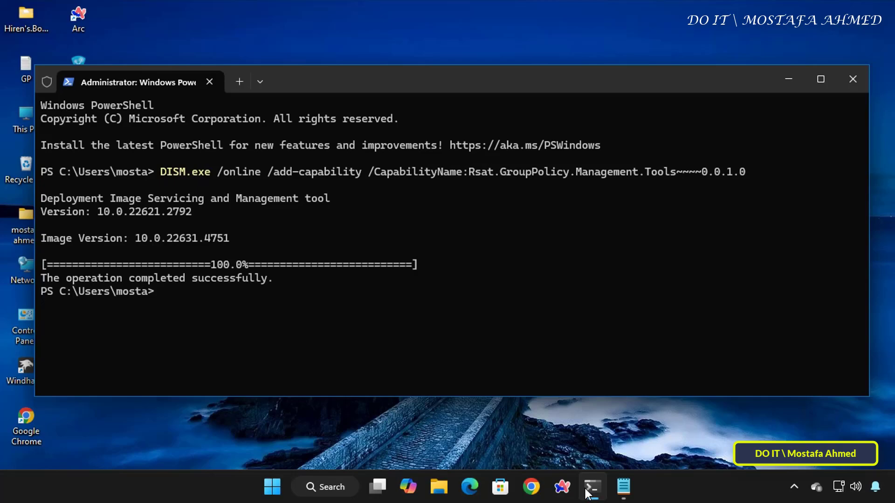
{"action": "mouse_move", "coordinate": [622, 487]}
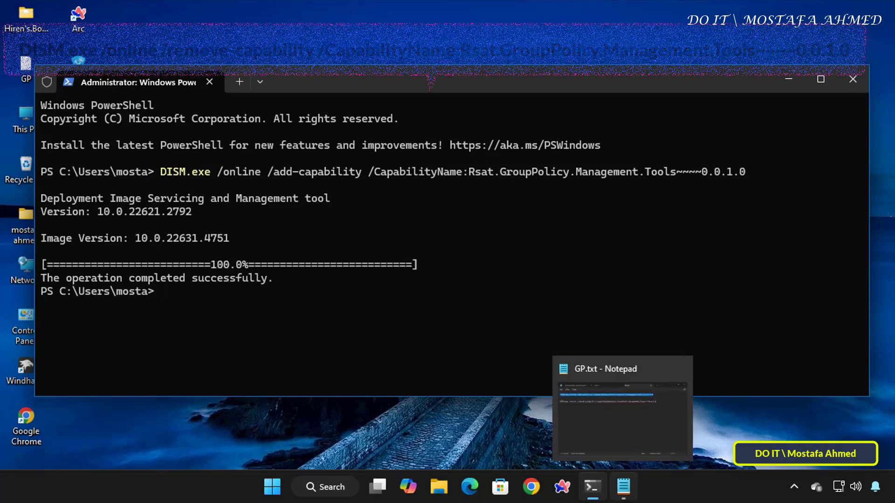
{"action": "left_click", "coordinate": [622, 413]}
{"action": "mouse_move", "coordinate": [619, 132]}
{"action": "left_mouse_down"}
{"action": "mouse_move", "coordinate": [115, 154]}
{"action": "mouse_move", "coordinate": [84, 134]}
{"action": "left_mouse_up"}
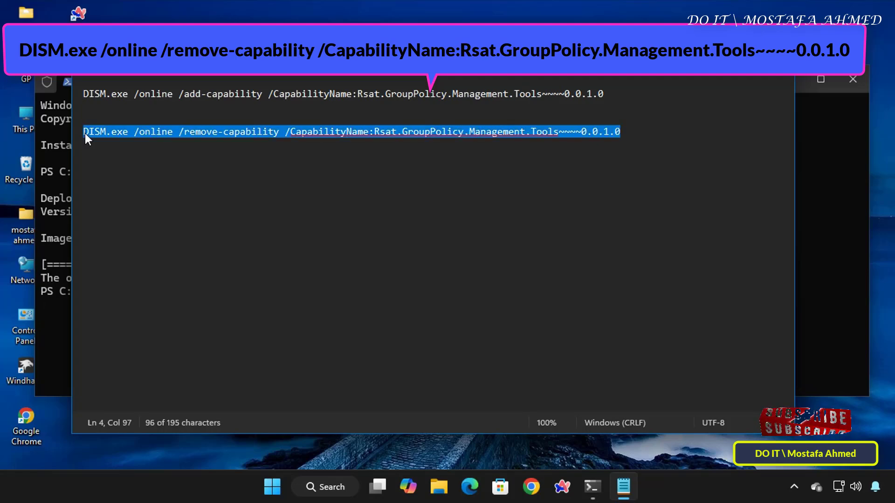
{"action": "right_click", "coordinate": [85, 133]}
{"action": "left_click", "coordinate": [124, 204]}
Step: Paste and run the remove-capability command so Group Policy Management Tools is uninstalled
{"action": "key", "text": "alt+Tab"}
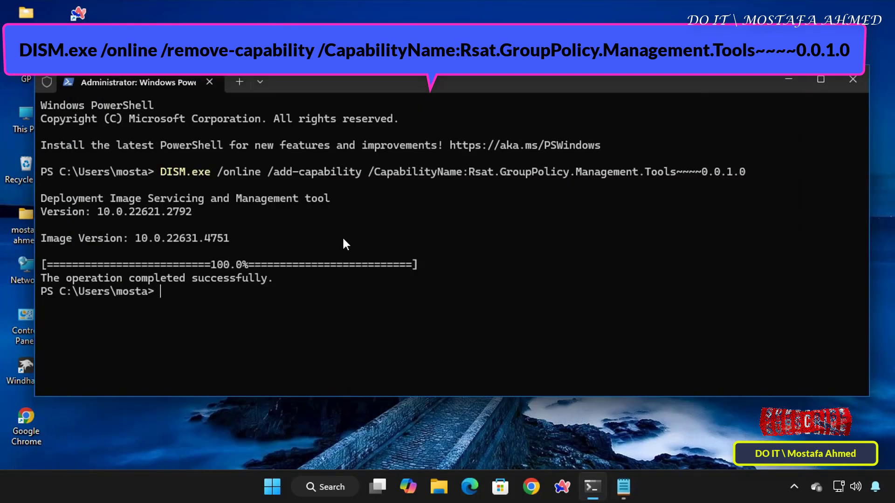
{"action": "key", "text": "ctrl+v"}
{"action": "key", "text": "Return"}
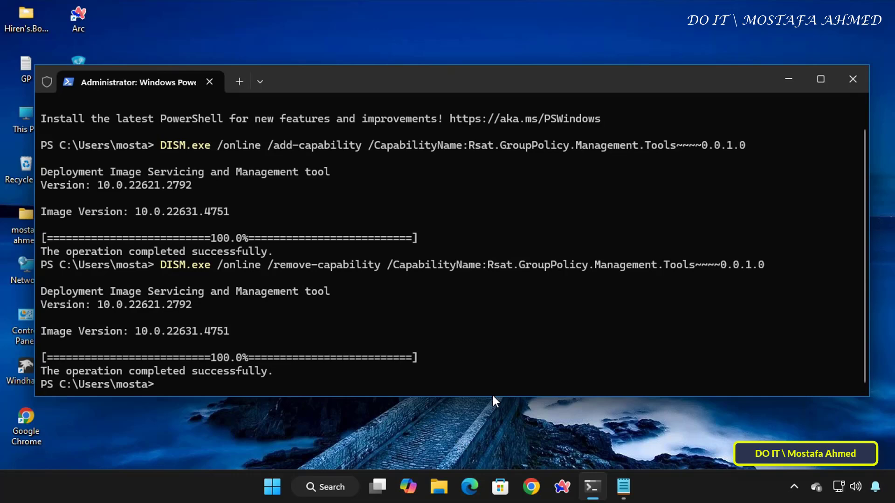
{"action": "key", "text": "super+r"}
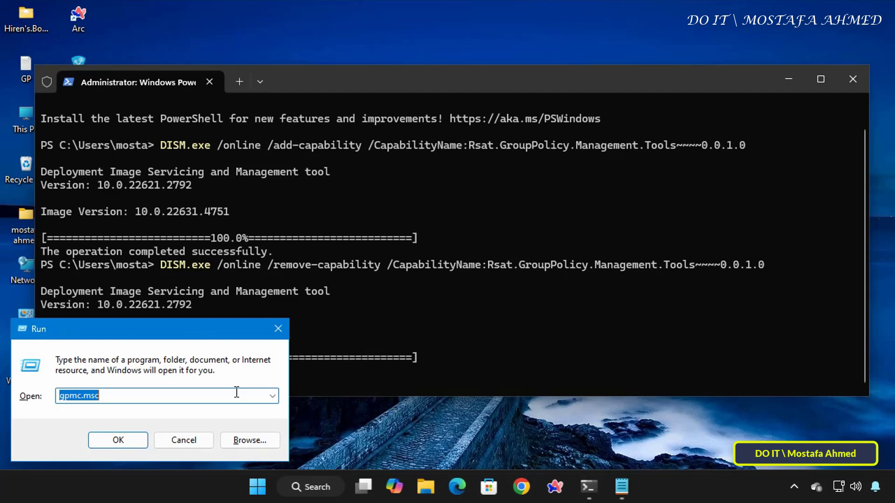
{"action": "left_click", "coordinate": [106, 442]}
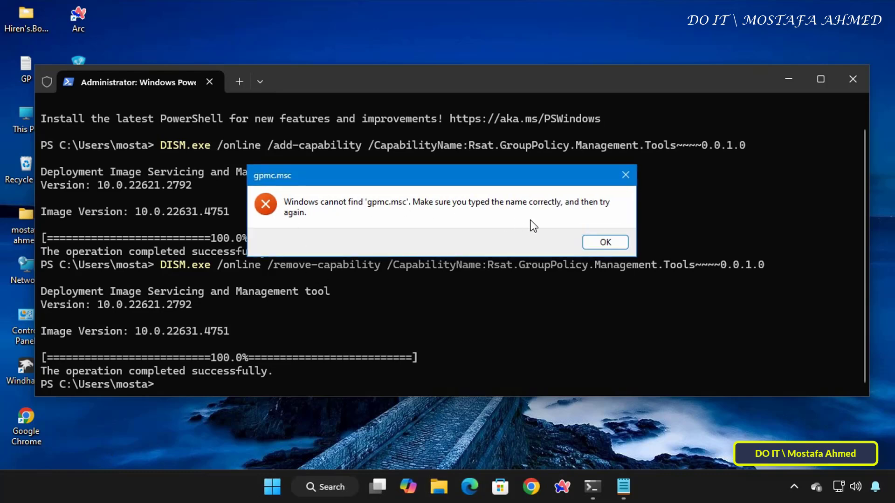
{"action": "left_click", "coordinate": [605, 242]}
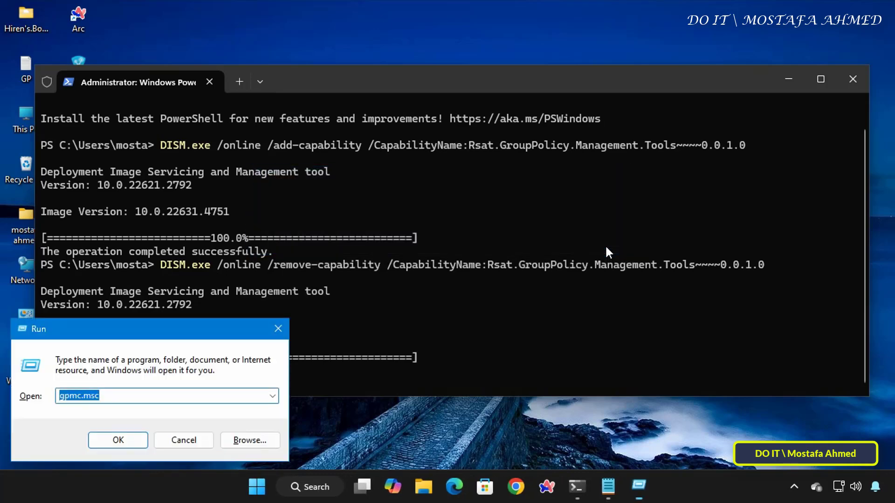
{"action": "left_click", "coordinate": [190, 437]}
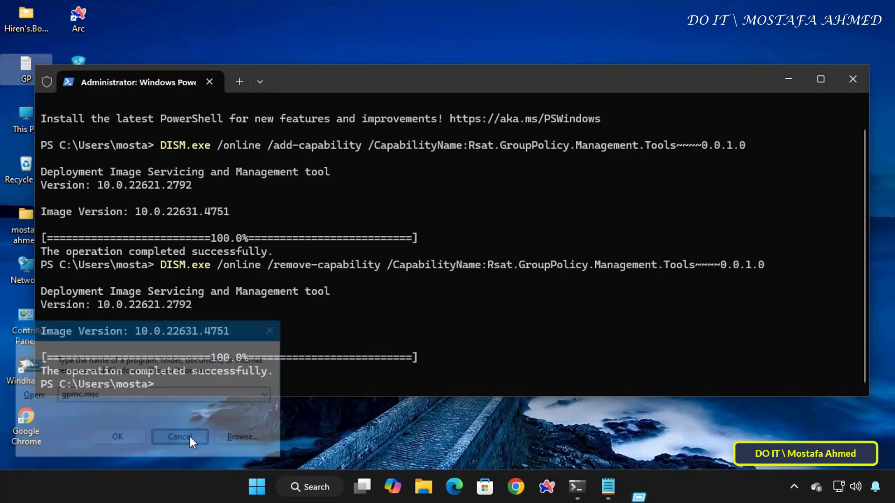